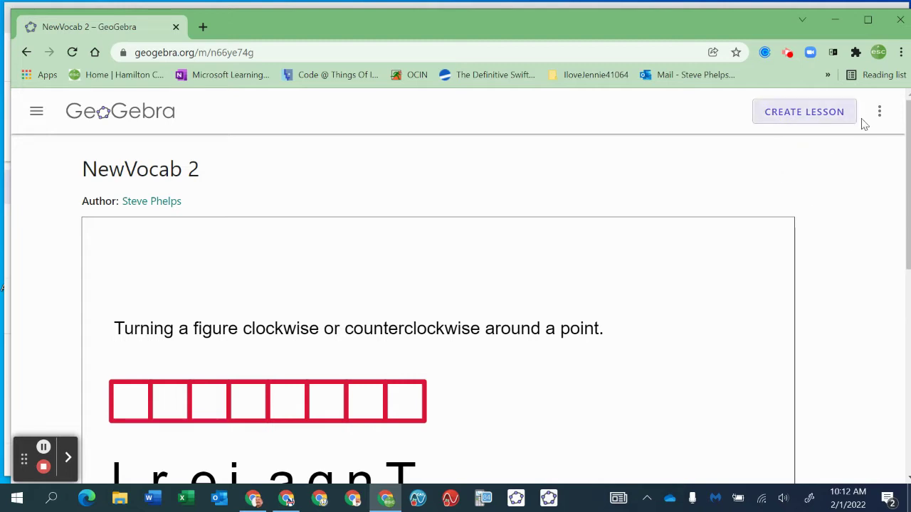
- Open the NewVocab 2 activity in GeoGebra Classic from its three-dot options menu
left_click(879, 113)
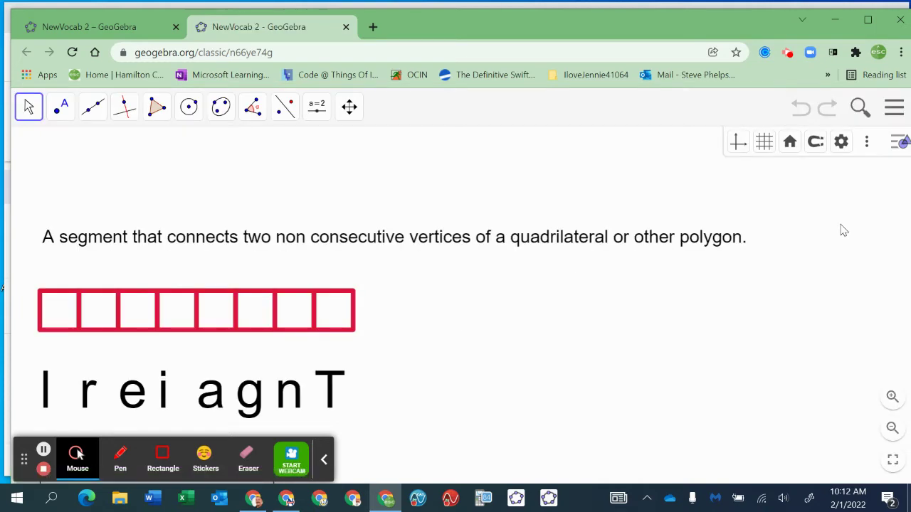
- Turn on the Spreadsheet and Algebra views from the main menu's View list
left_click(324, 460)
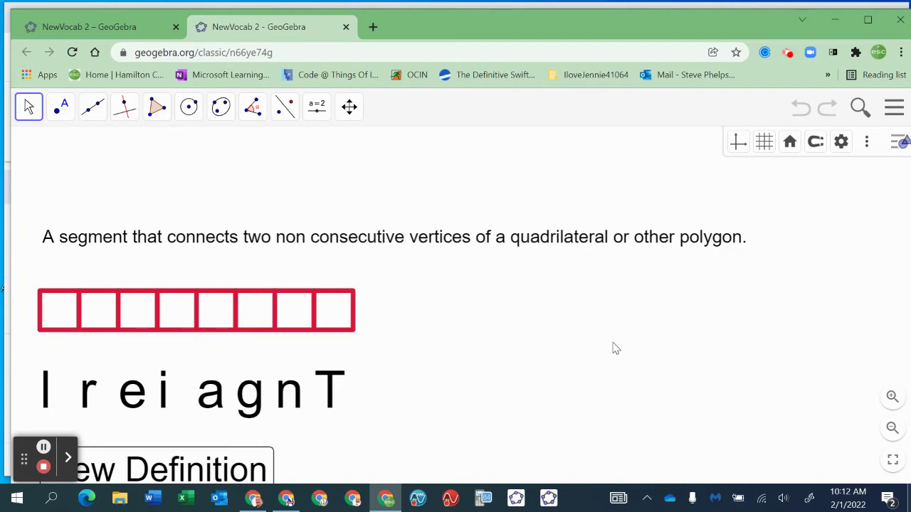
left_click(891, 107)
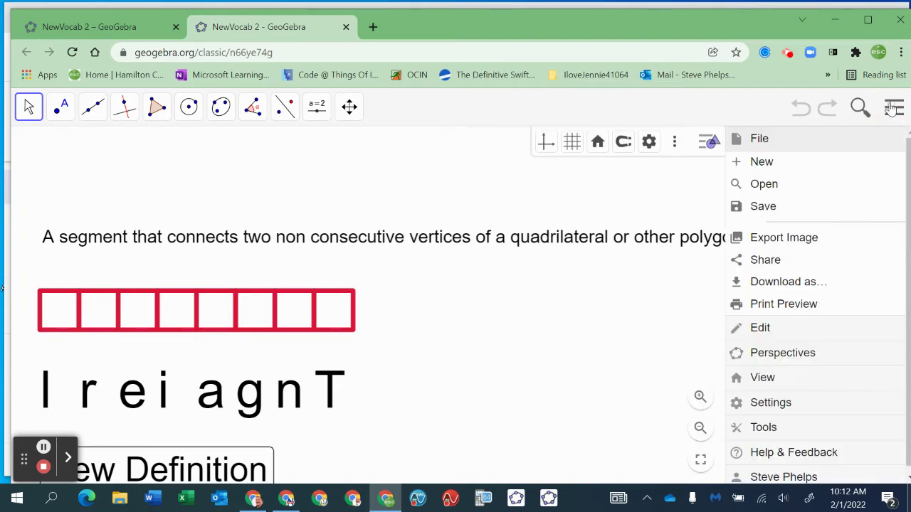
left_click(767, 379)
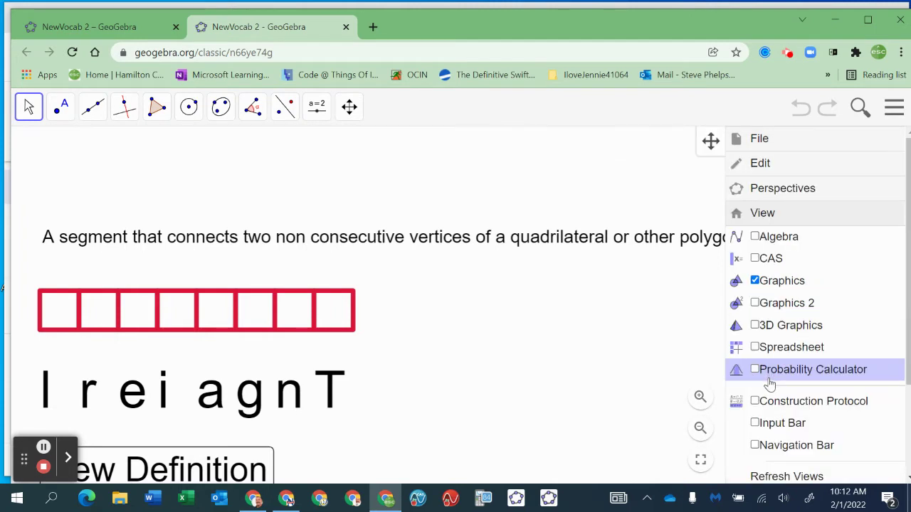
left_click(757, 350)
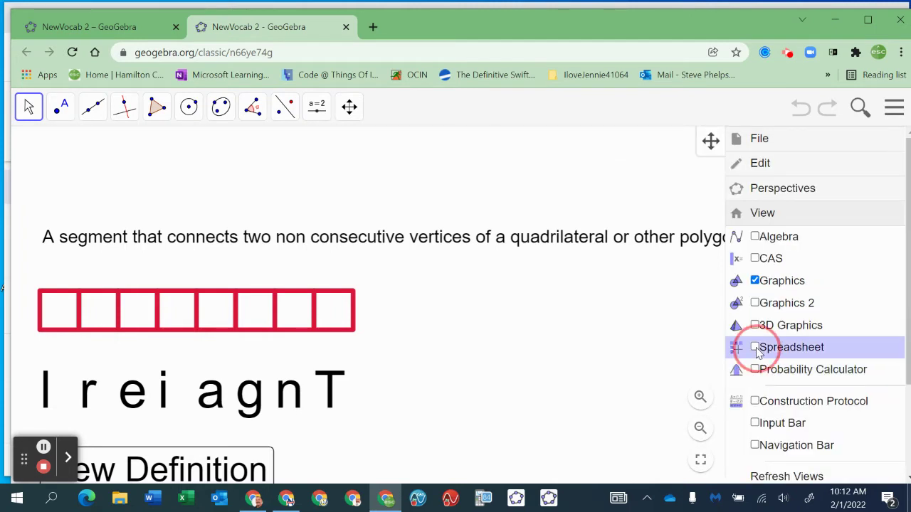
left_click(756, 238)
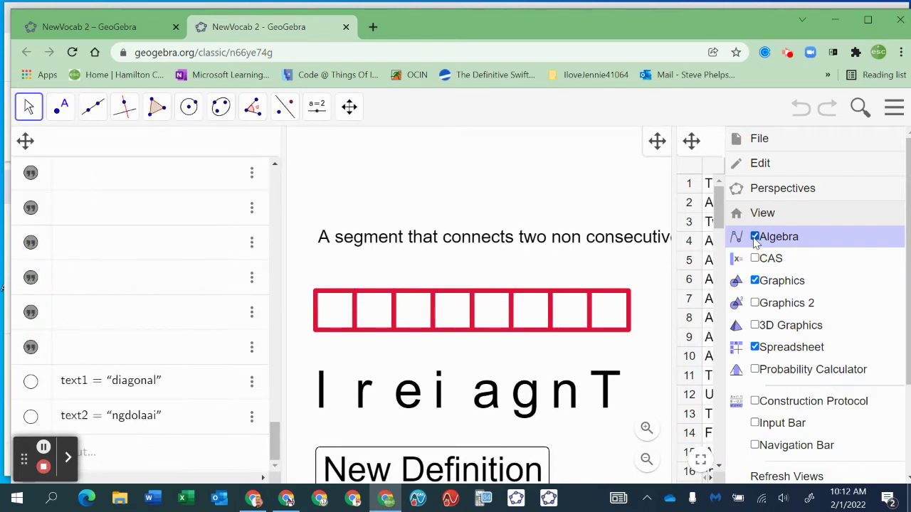
left_click(894, 108)
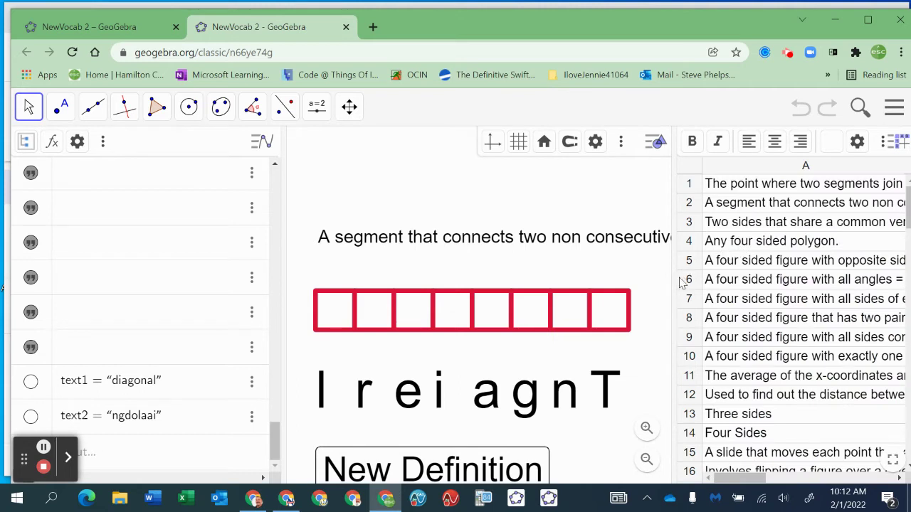
- Enlarge the spreadsheet panel and widen column A, dismissing a circular-definition error from editing A1
left_click_drag(674, 281, 395, 281)
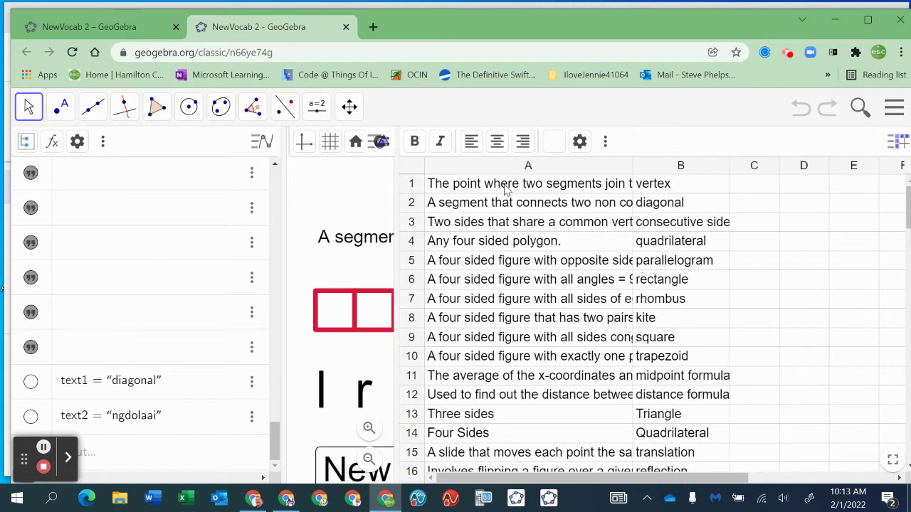
left_click(506, 187)
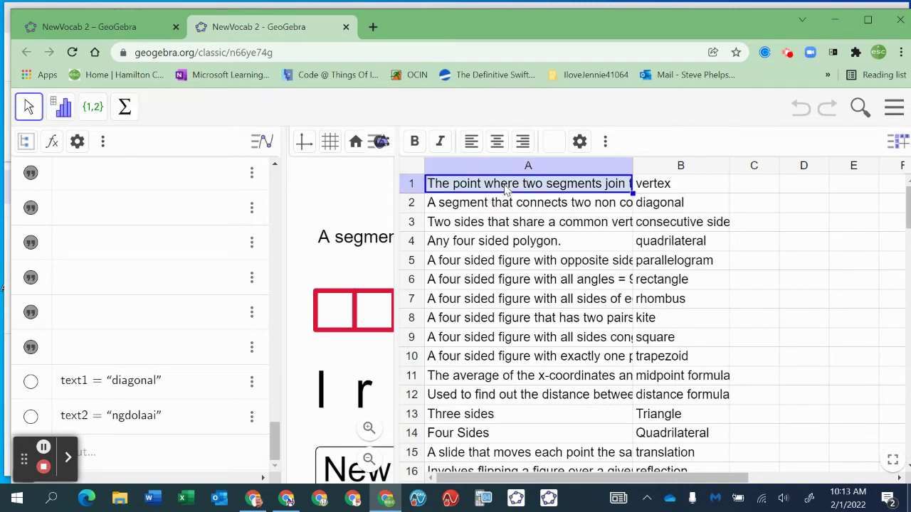
type("def1")
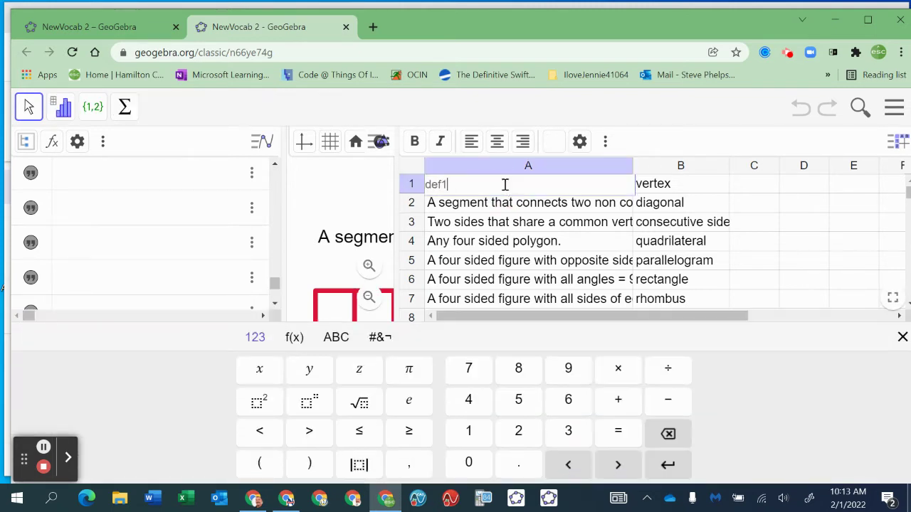
key("Return")
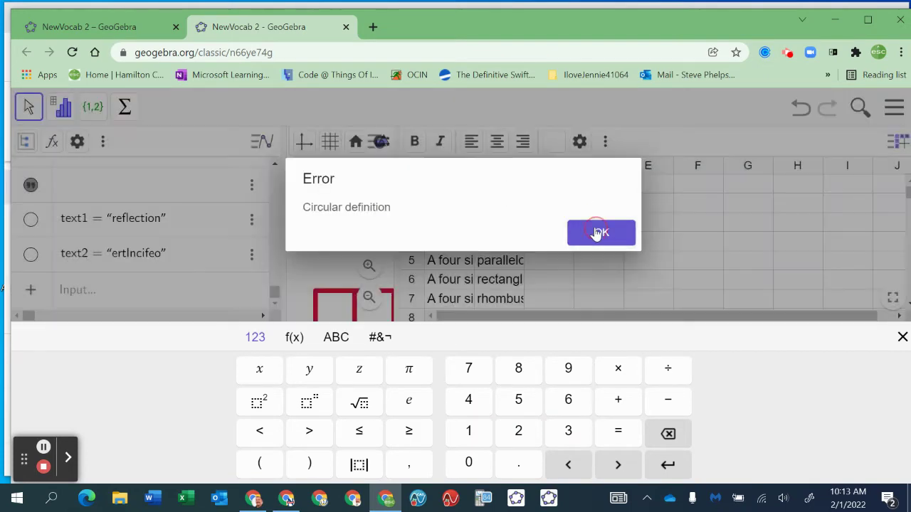
left_click(602, 234)
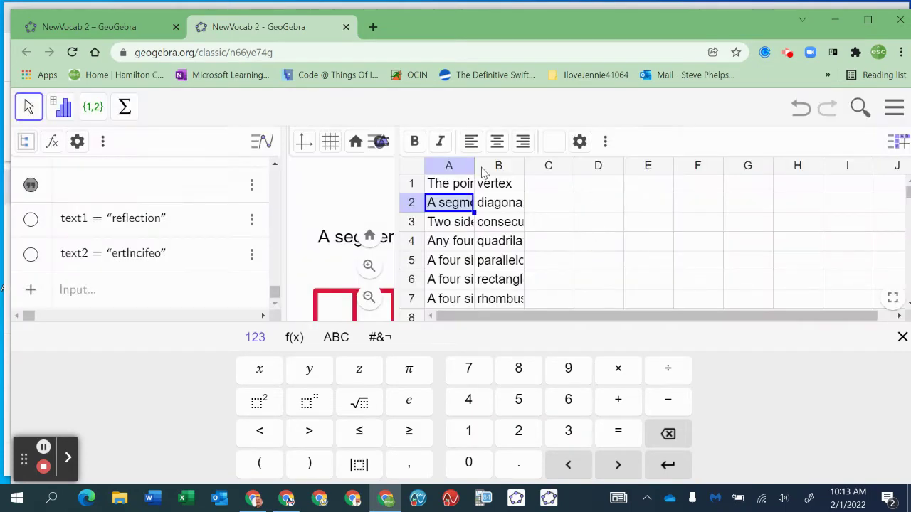
left_click_drag(475, 165, 563, 165)
left_click_drag(640, 165, 730, 165)
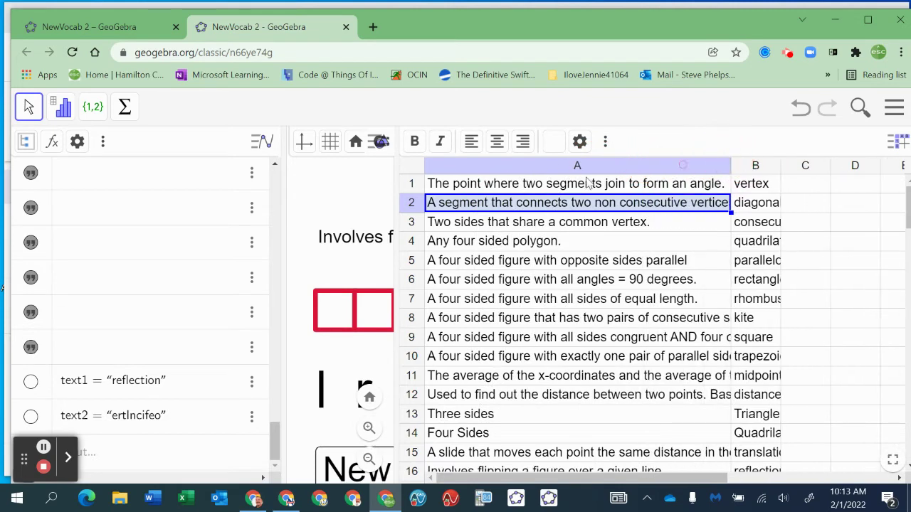
- Rewrite cells A1–A3 as 'definition 1', 'definition 2' and 'definition 3'
double_click(541, 184)
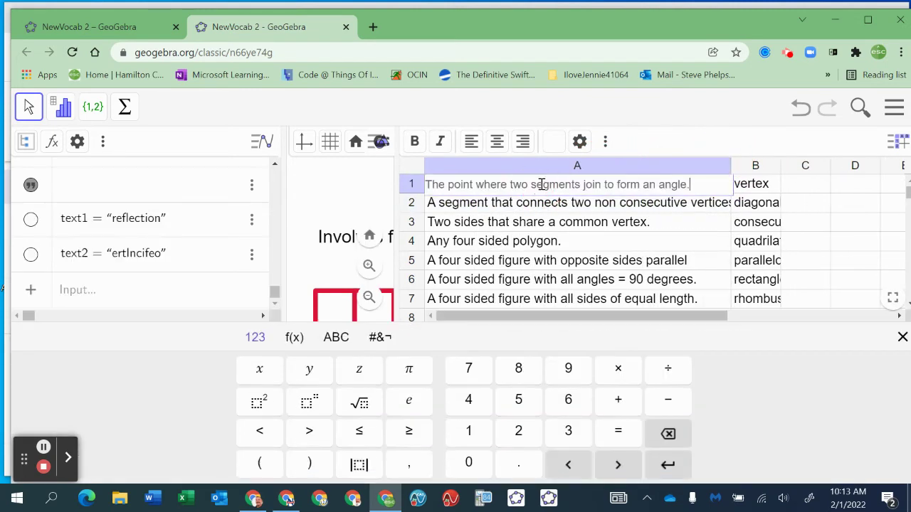
triple_click(542, 184)
type("defi")
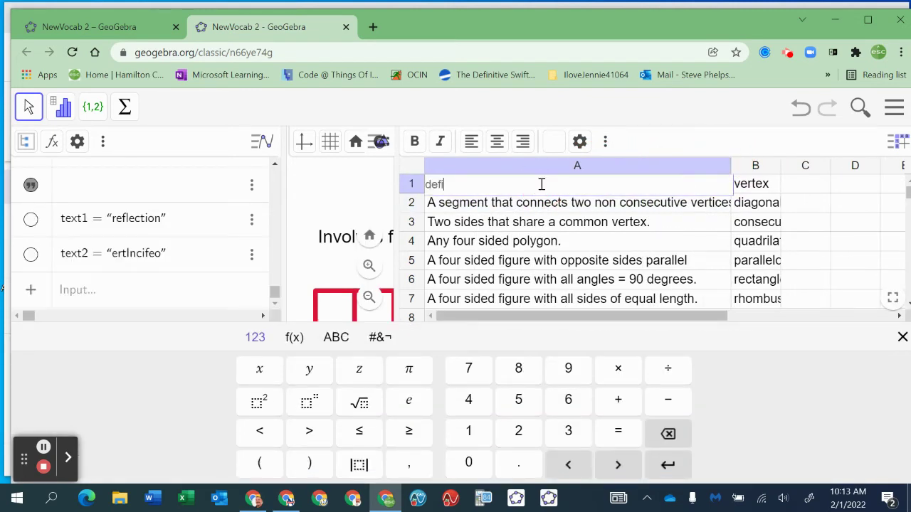
type("nition 1")
key("Return")
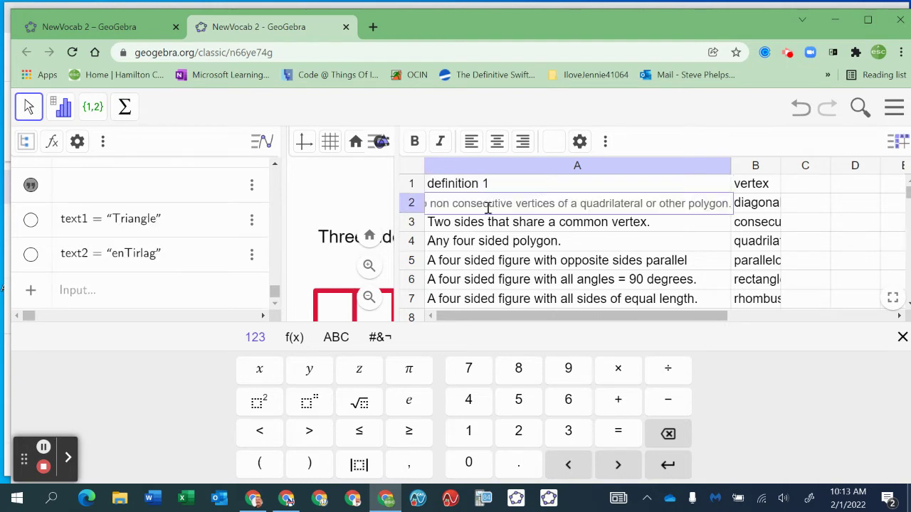
key("ctrl+a")
type("defini")
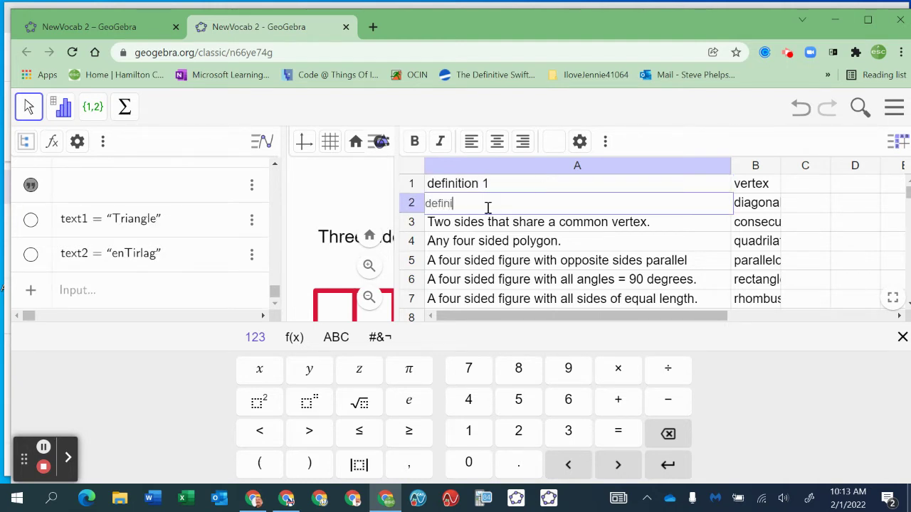
type("tion 2")
key("Return")
key("ctrl+a")
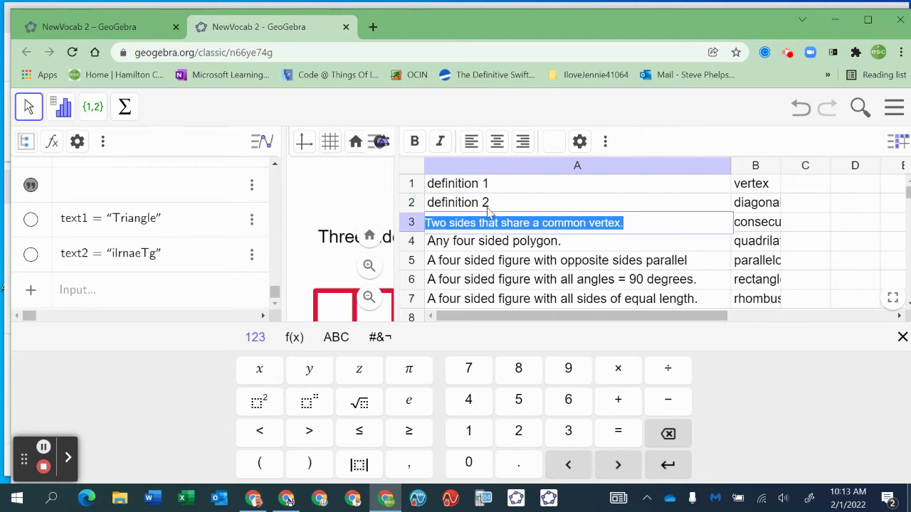
type("defini")
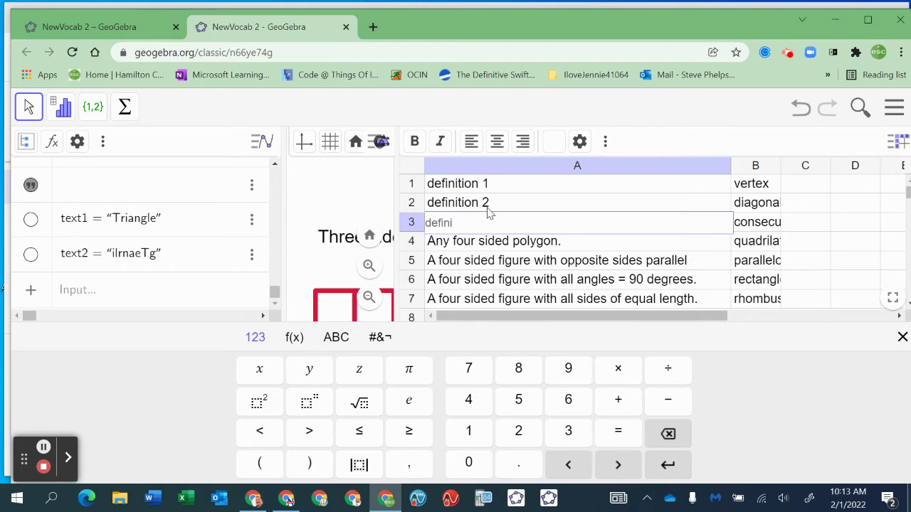
type("tion 3")
key("Return")
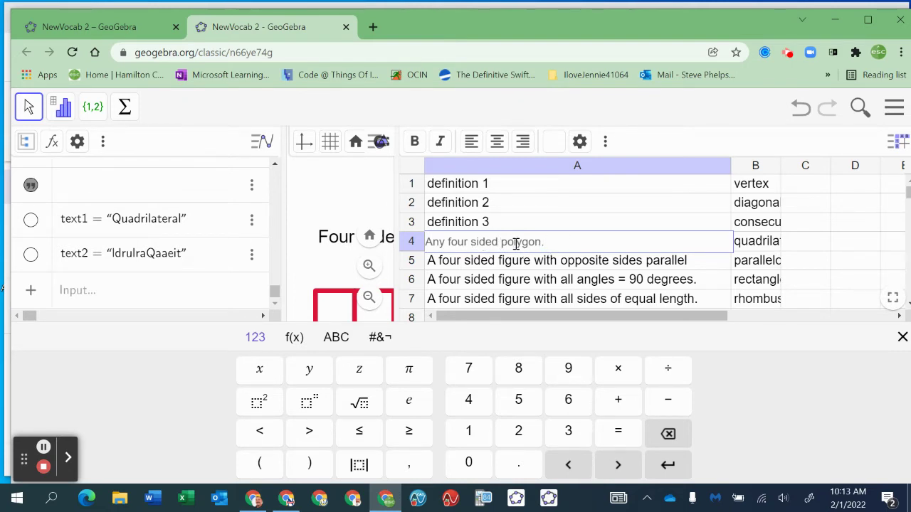
left_click(752, 186)
- Retype cells B1–B3 as word1, word2 and word3
type("word1")
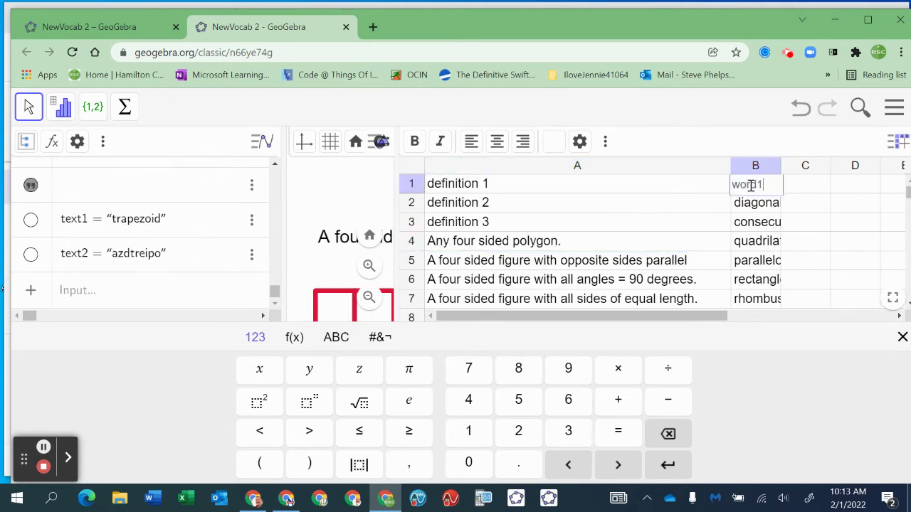
key("Return")
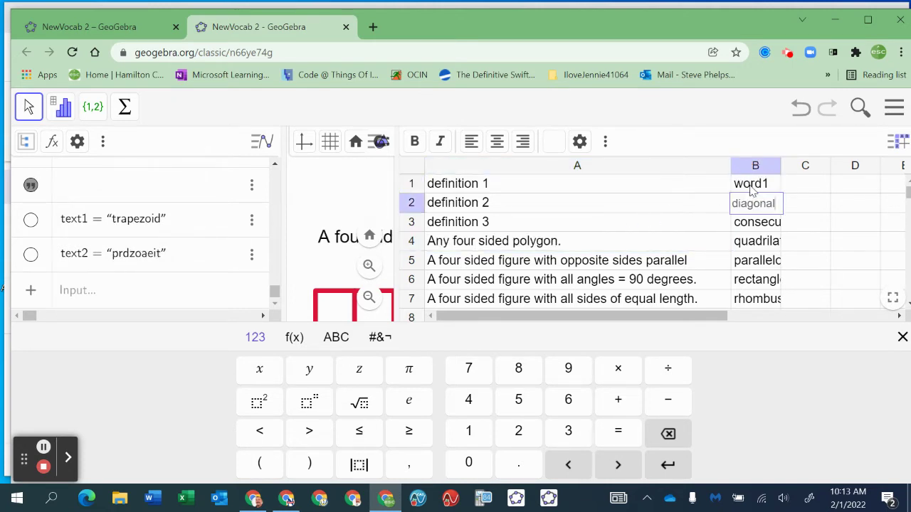
type("word2")
key("BackSpace")
key("BackSpace")
key("BackSpace")
key("BackSpace")
key("BackSpace")
key("BackSpace")
key("BackSpace")
key("BackSpace")
key("BackSpace")
key("BackSpace")
type("wo")
key("Return")
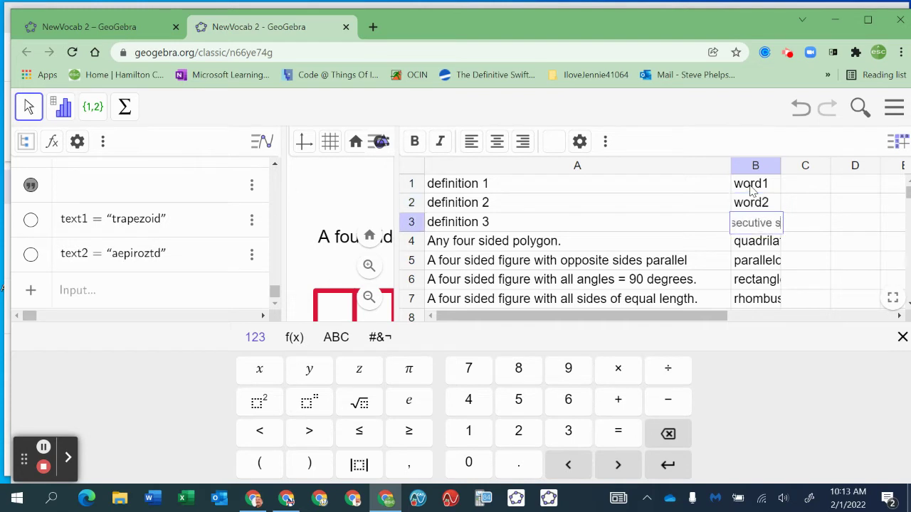
key("BackSpace")
key("BackSpace")
key("BackSpace")
key("BackSpace")
key("BackSpace")
key("BackSpace")
type("word")
key("Return")
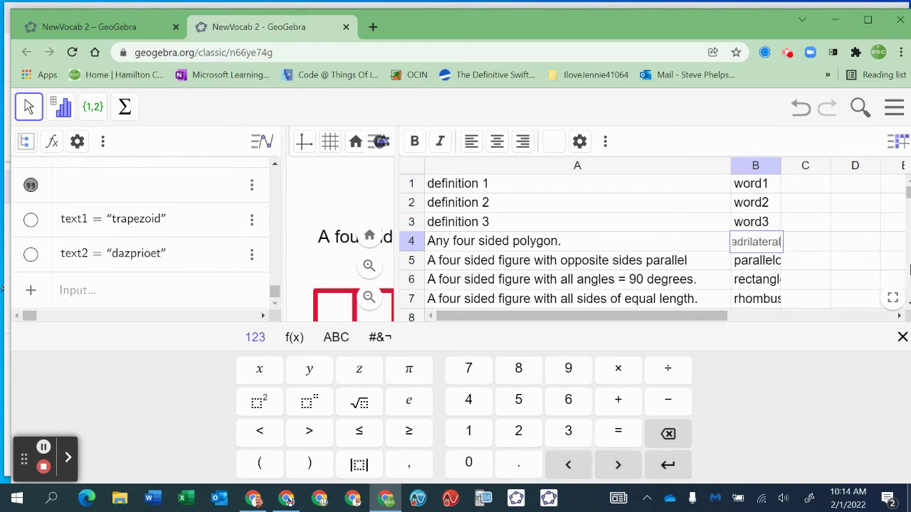
- Hide the math keyboard and redefine list D as A1:A3 in the Algebra view
left_click(903, 337)
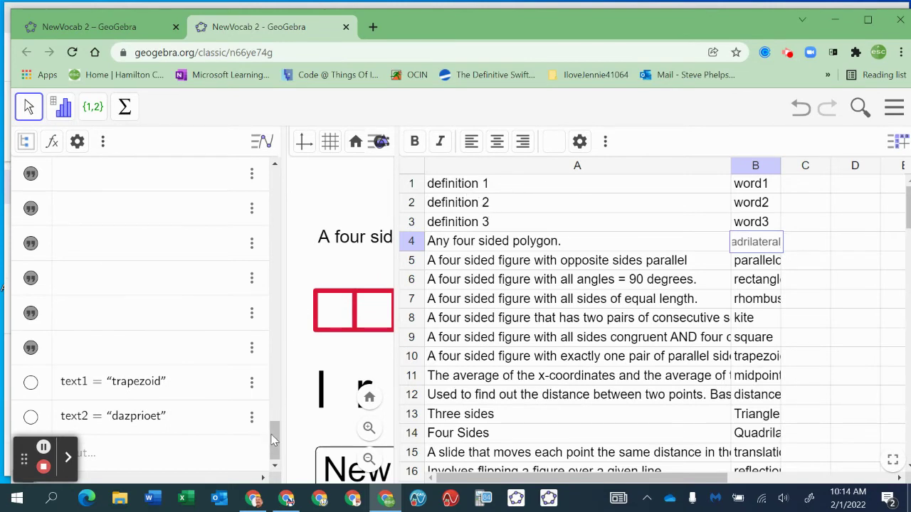
left_click_drag(277, 442, 298, 186)
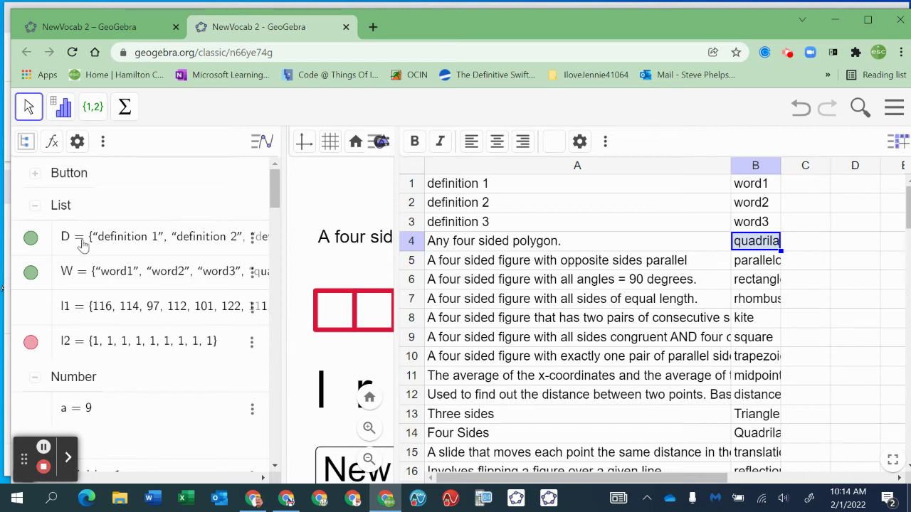
left_click(91, 242)
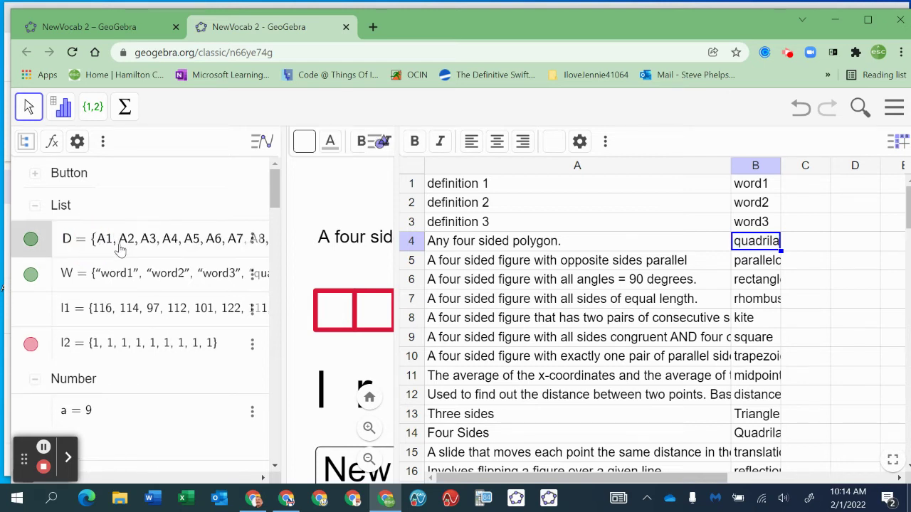
left_click_drag(88, 244, 301, 260)
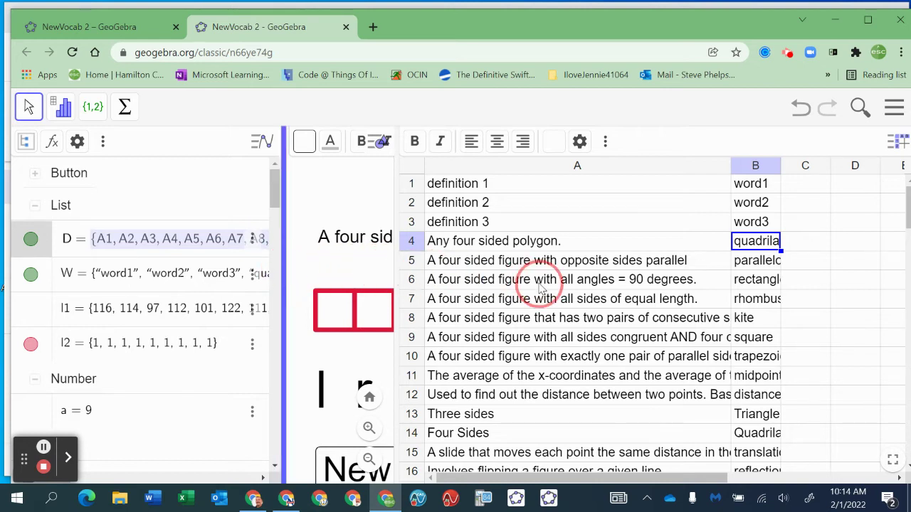
left_click_drag(283, 267, 538, 284)
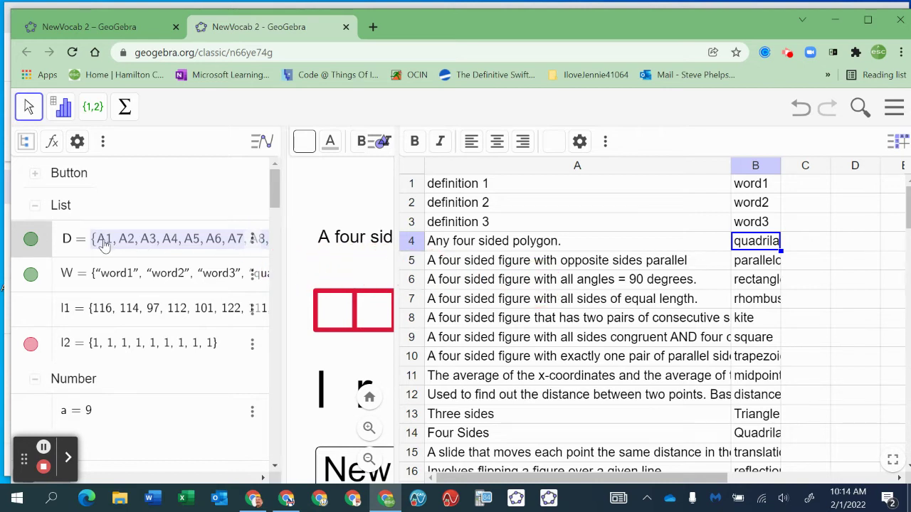
type("A1 ")
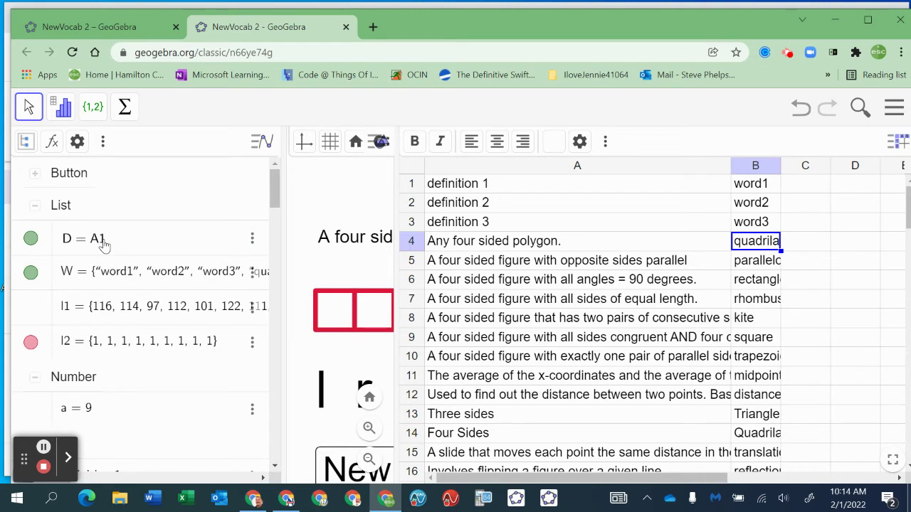
type(": a3")
key("BackSpace")
key("BackSpace")
type("3")
key("Return")
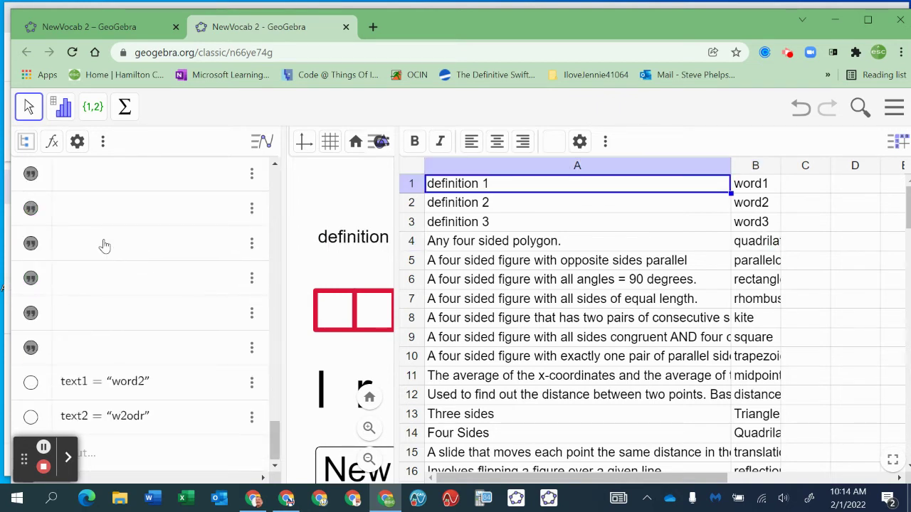
- Redefine the word list W as B1:B3
left_click_drag(271, 434, 284, 178)
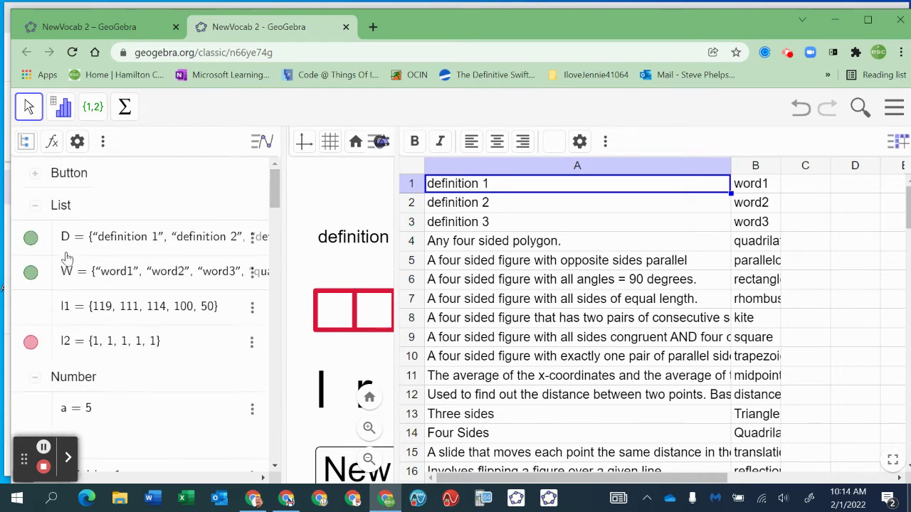
left_click(93, 277)
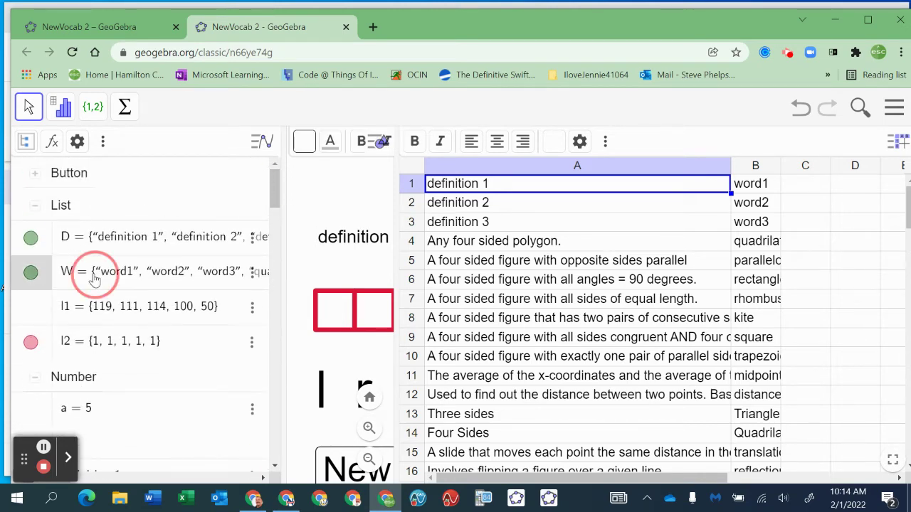
double_click(121, 283)
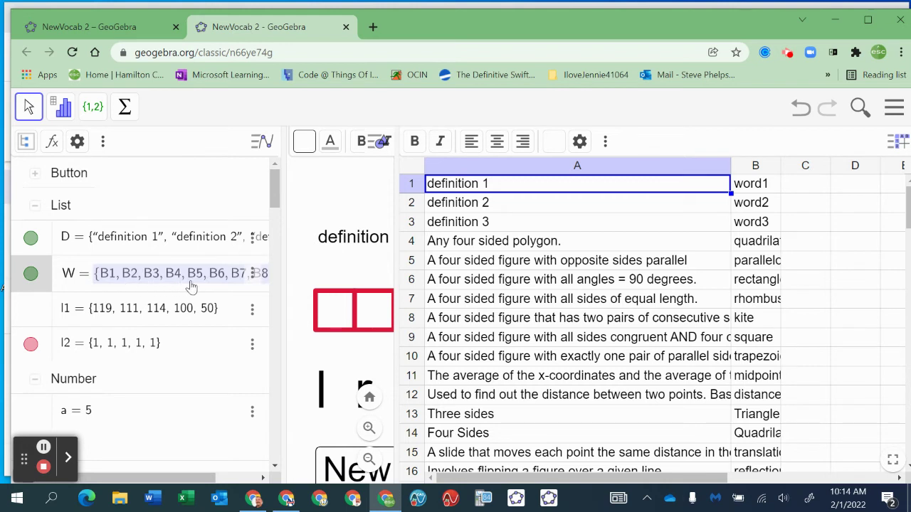
key("BackSpace")
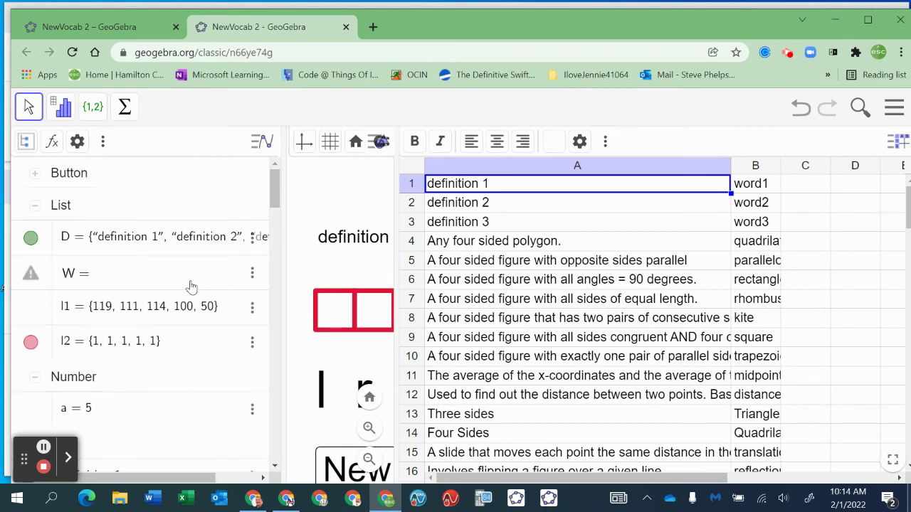
type("B1 ")
type(": B")
type("3")
key("Return")
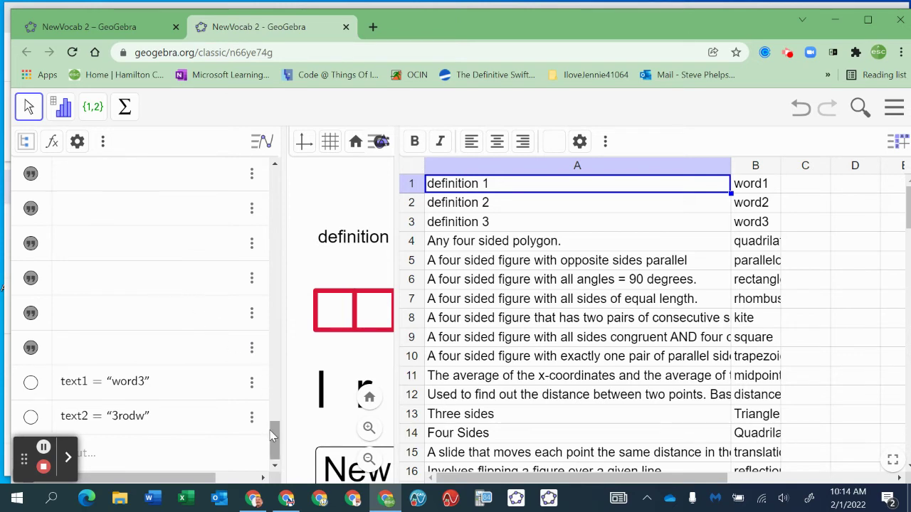
left_click_drag(274, 432, 314, 176)
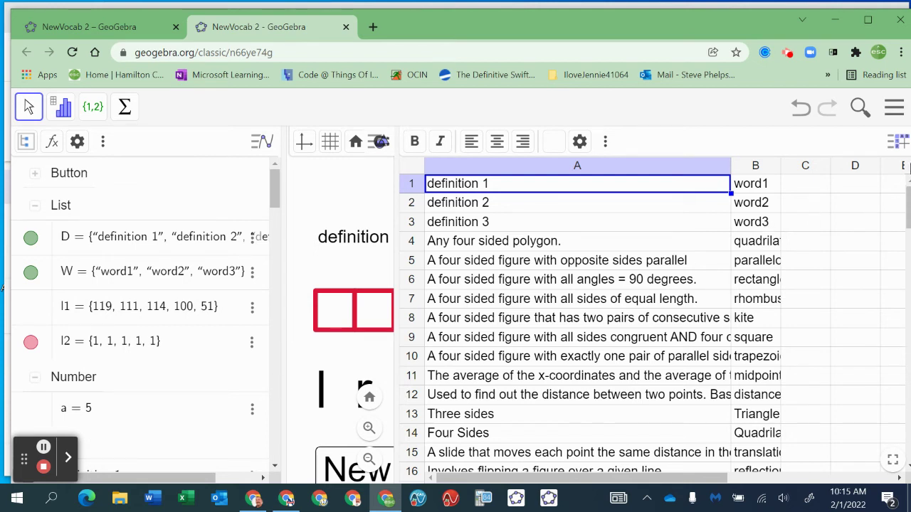
left_click(894, 108)
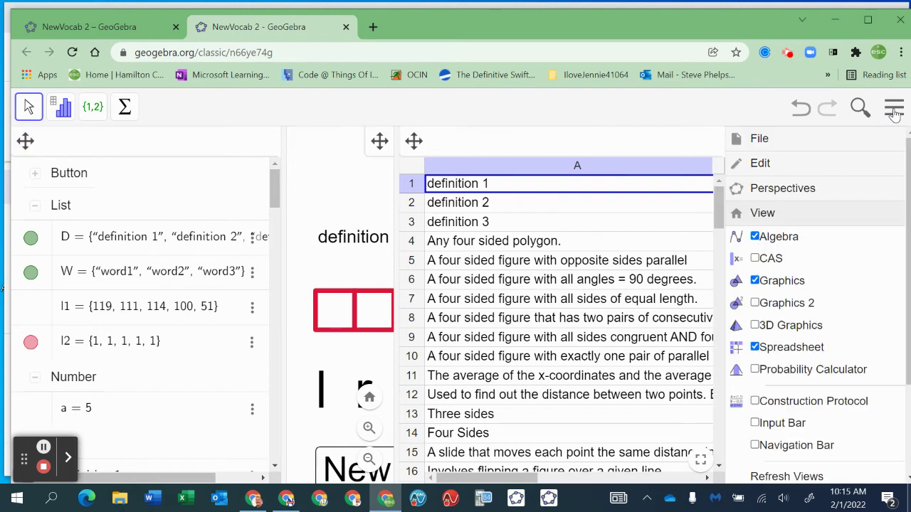
- Hide the Spreadsheet and Algebra views, leaving only the Graphics view
left_click(756, 348)
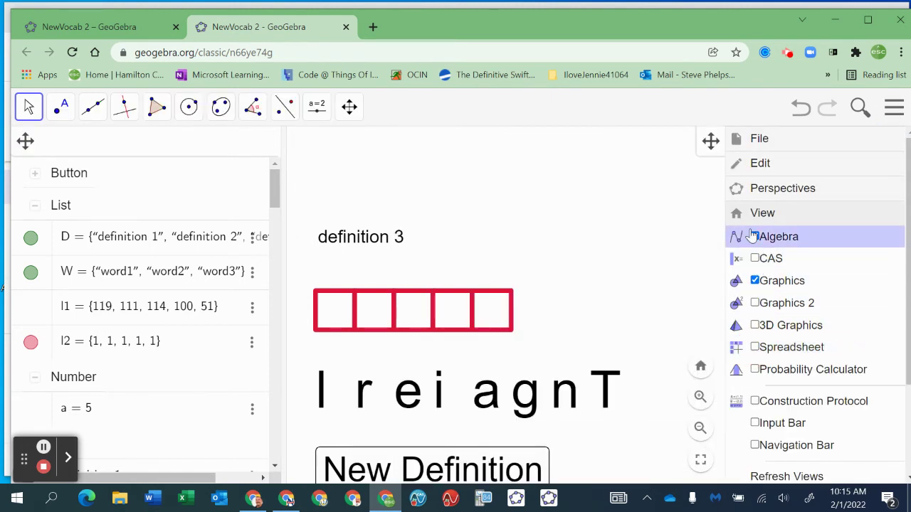
left_click(754, 236)
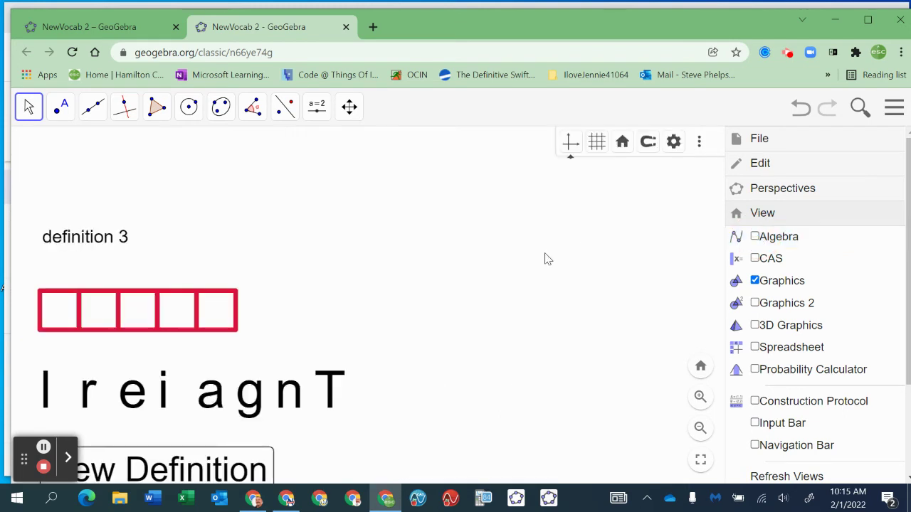
left_click(894, 109)
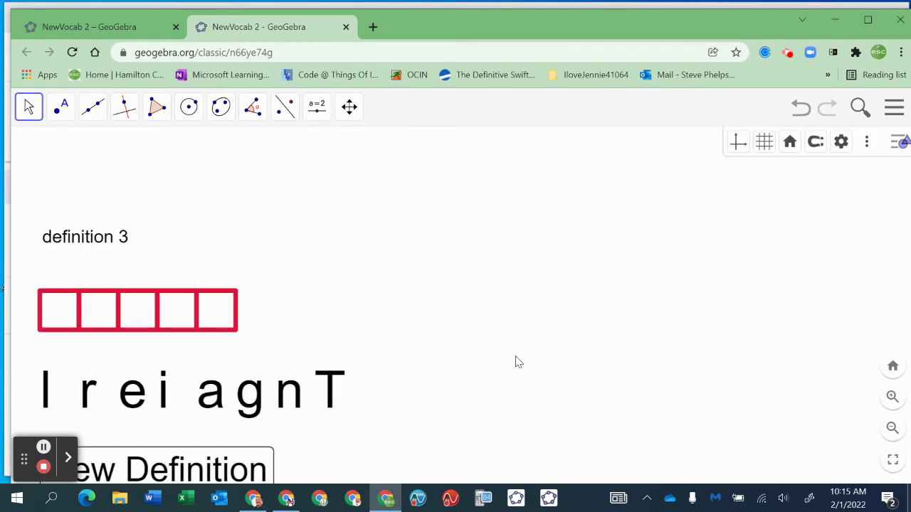
- Test the applet by pressing New Definition five times to cycle the placeholder definitions
left_click(149, 466)
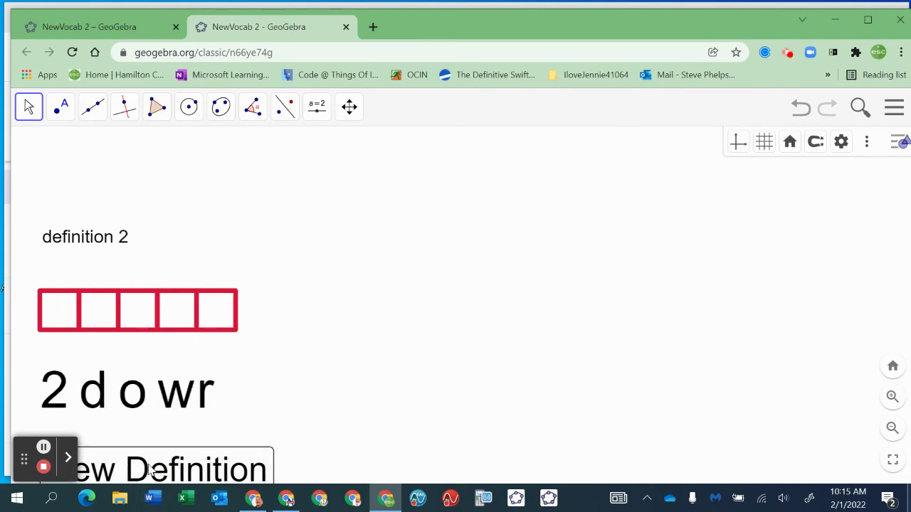
left_click(148, 468)
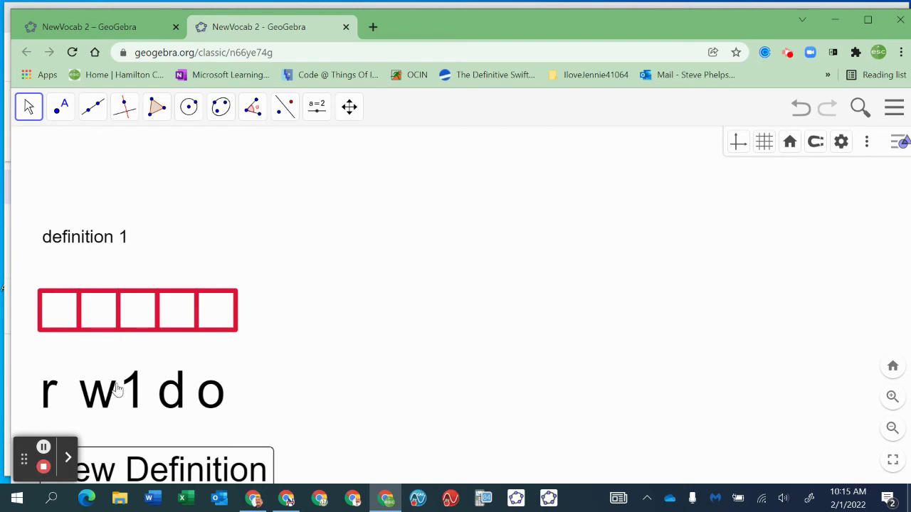
left_click(132, 466)
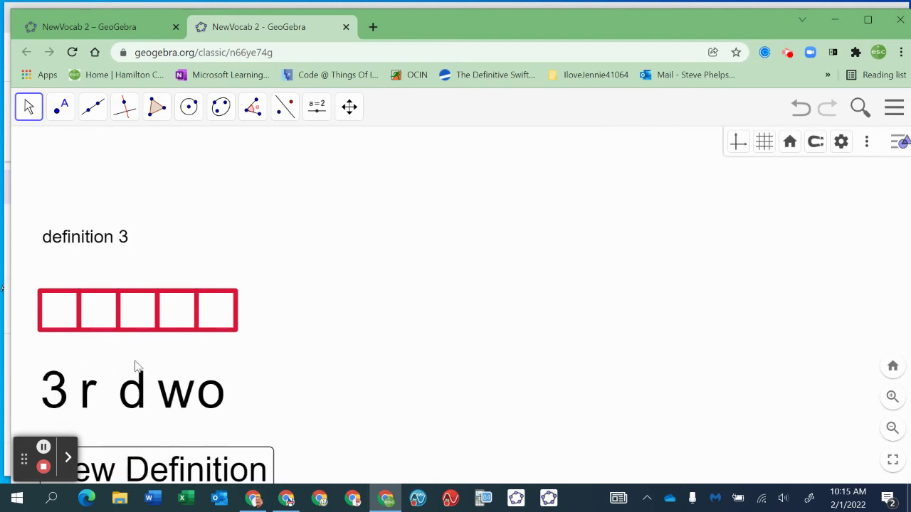
left_click(141, 466)
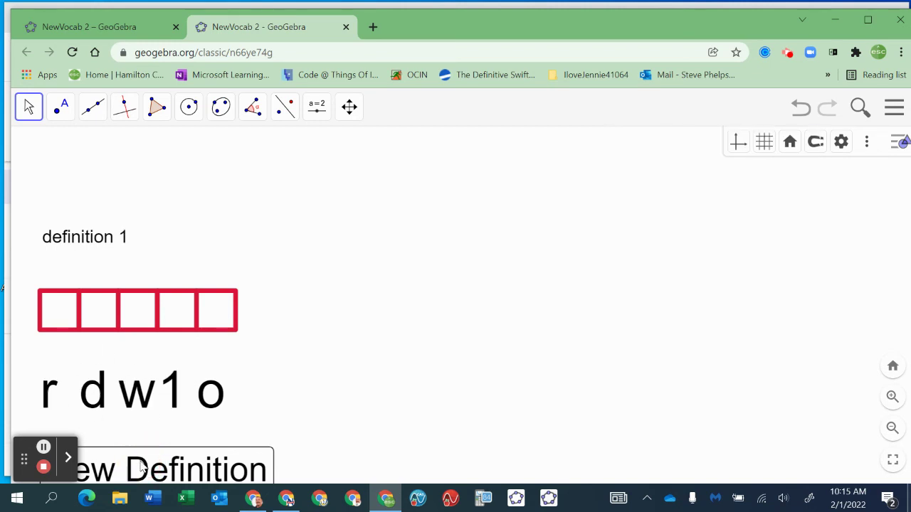
left_click(141, 467)
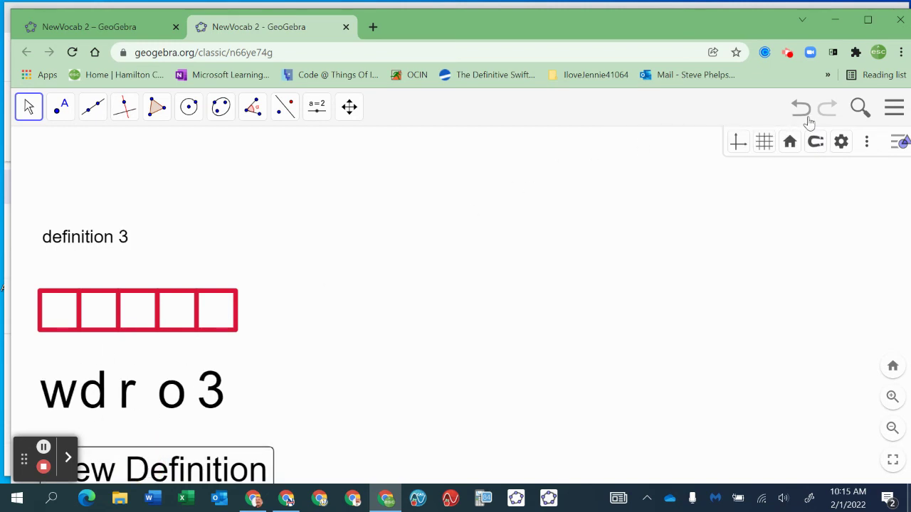
- Save the applet online under the title '3 definitions'
left_click(892, 111)
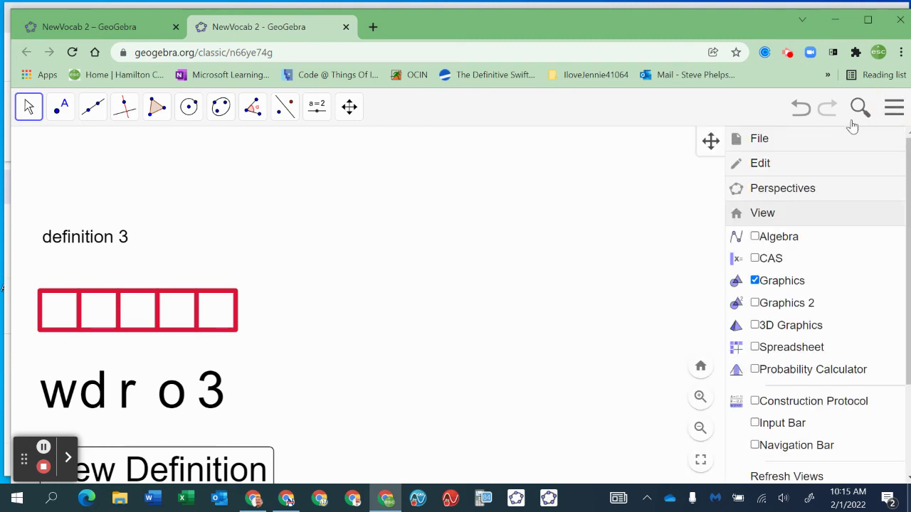
left_click(767, 141)
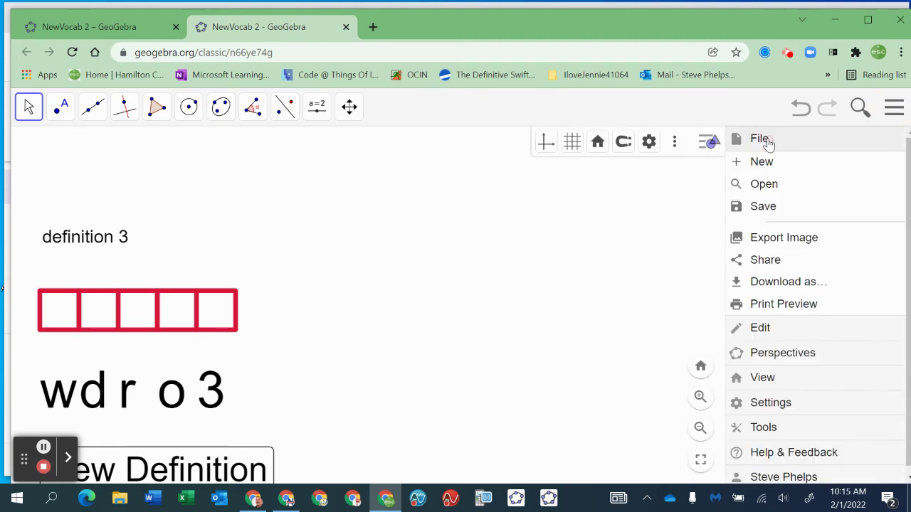
left_click(760, 206)
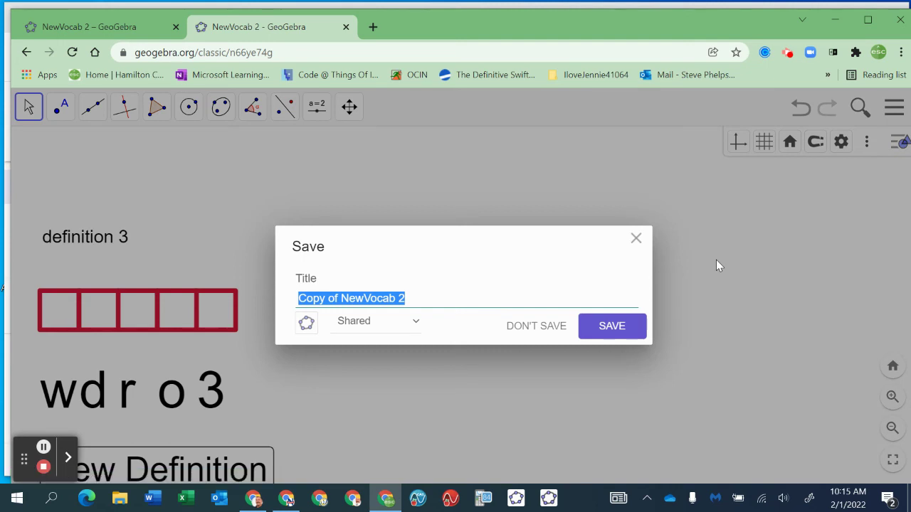
type("3 def")
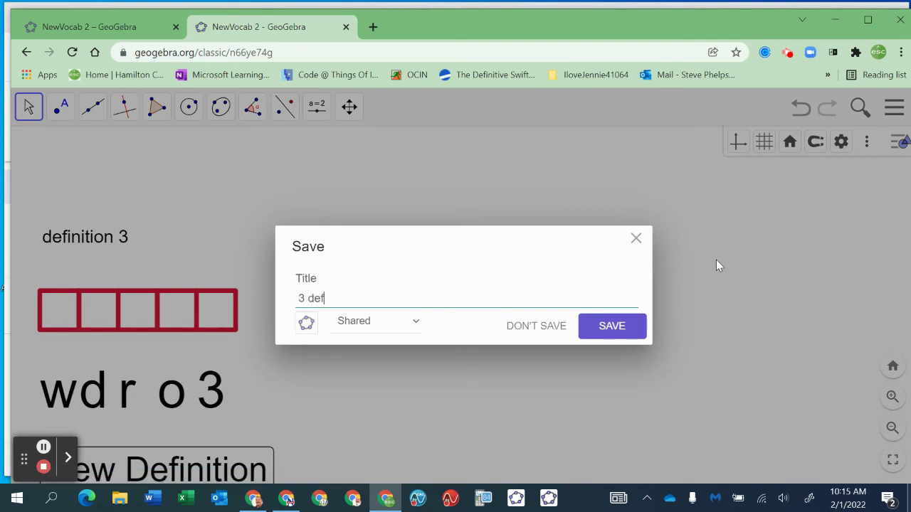
type("initions")
left_click(608, 326)
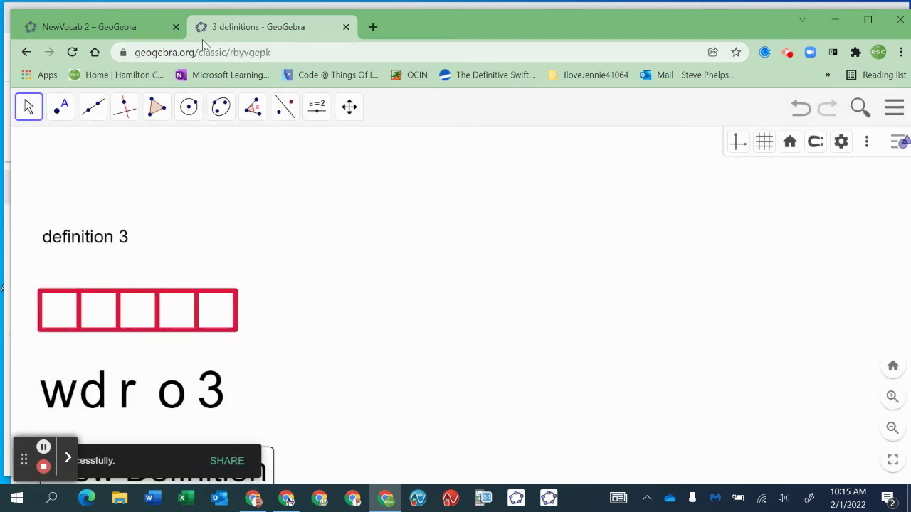
left_click(373, 27)
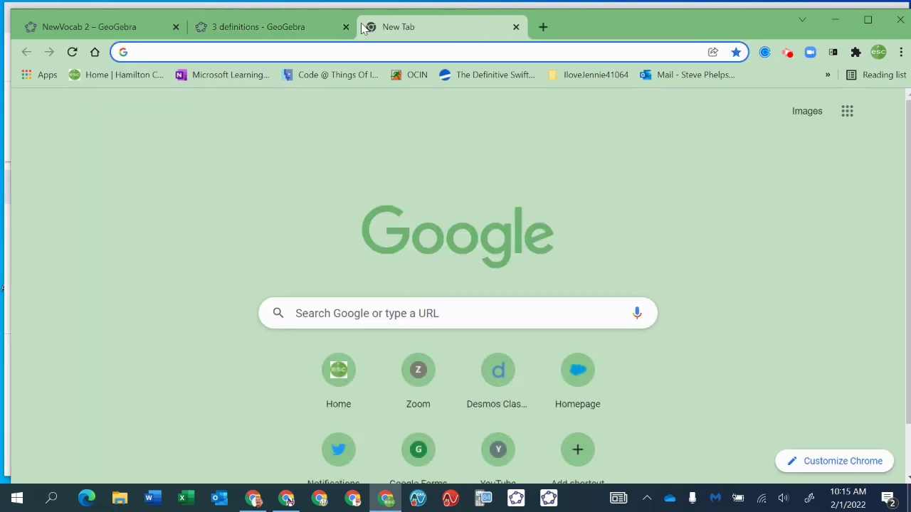
- Go to geogebra.org and open '3 definitions' from the profile's Resources
type("geo")
key("Return")
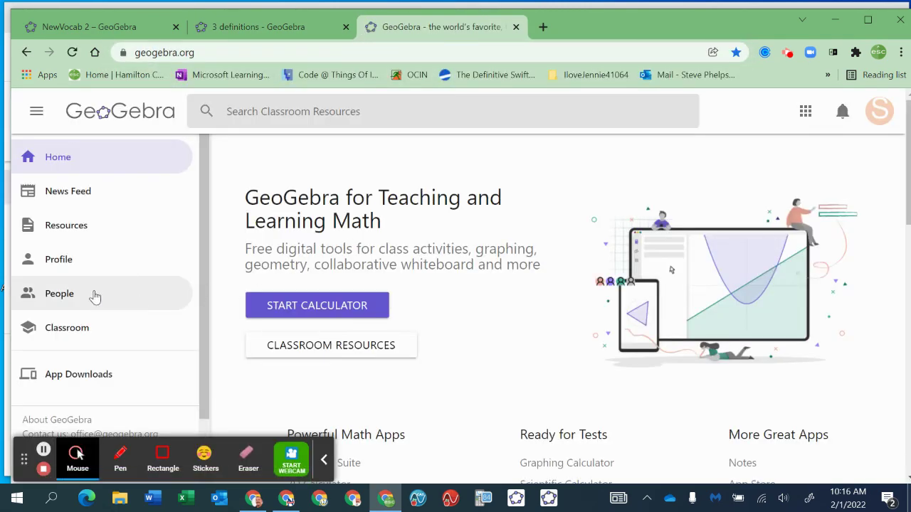
left_click(101, 262)
scroll(453, 279, "down", 2)
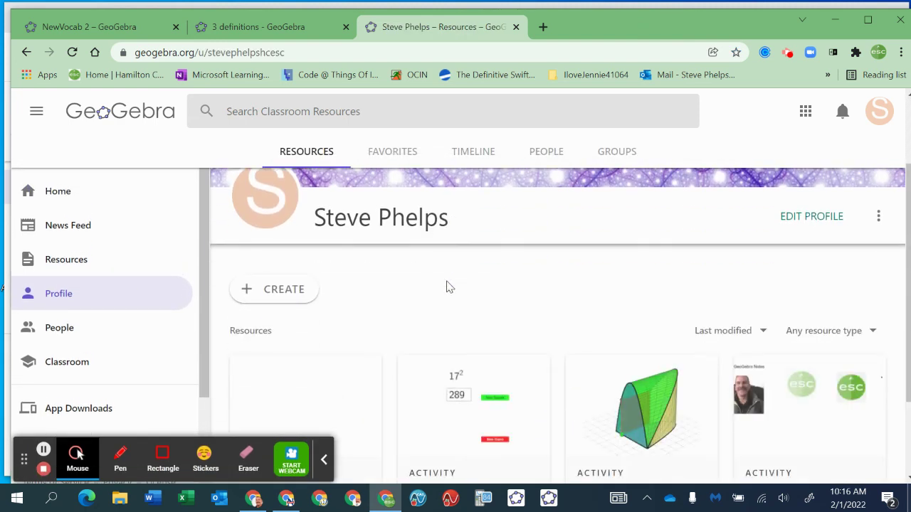
scroll(447, 285, "down", 2)
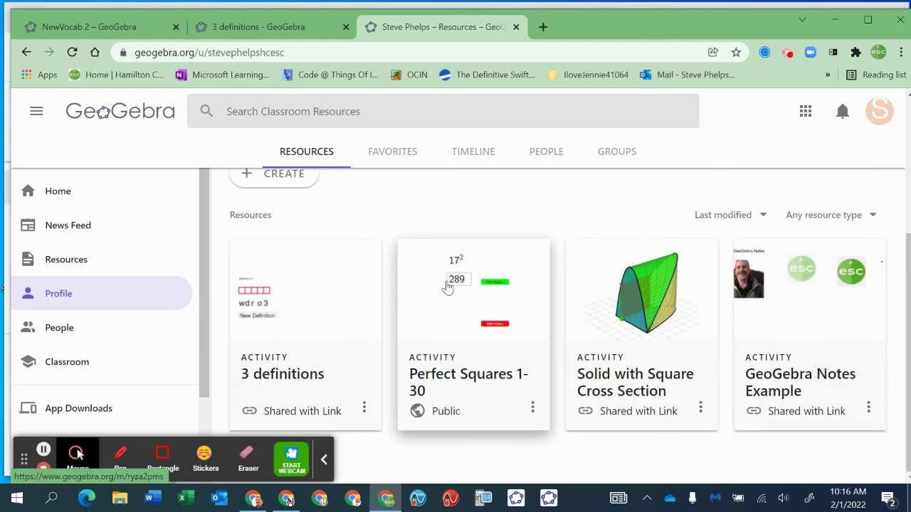
left_click(302, 315)
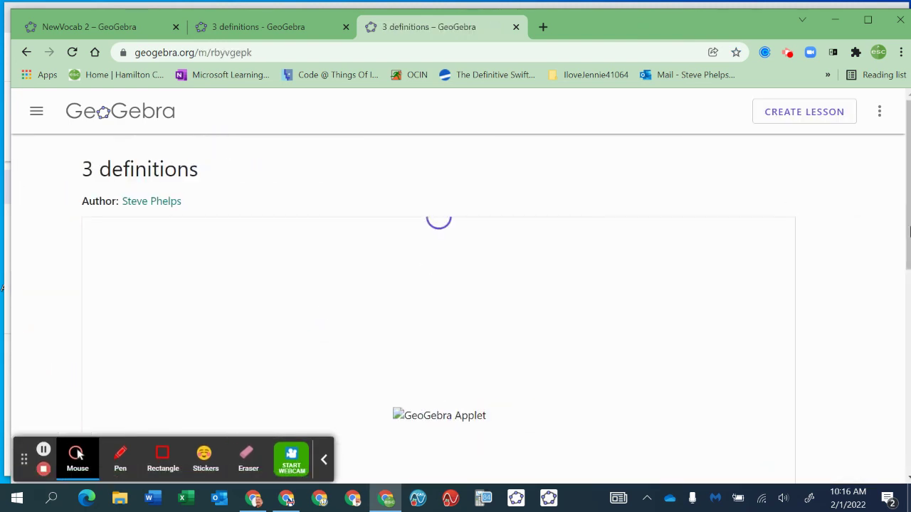
left_click(284, 54)
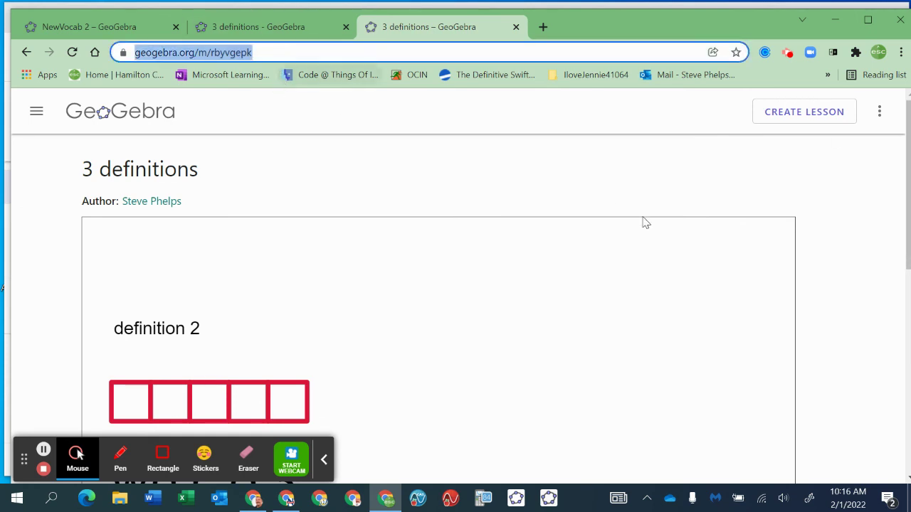
scroll(826, 284, "down", 3)
scroll(828, 283, "up", 1)
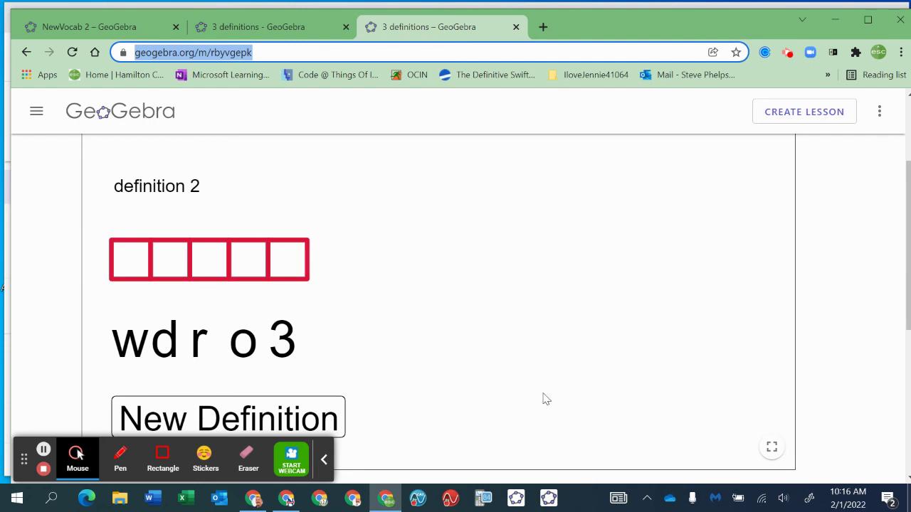
left_click(770, 452)
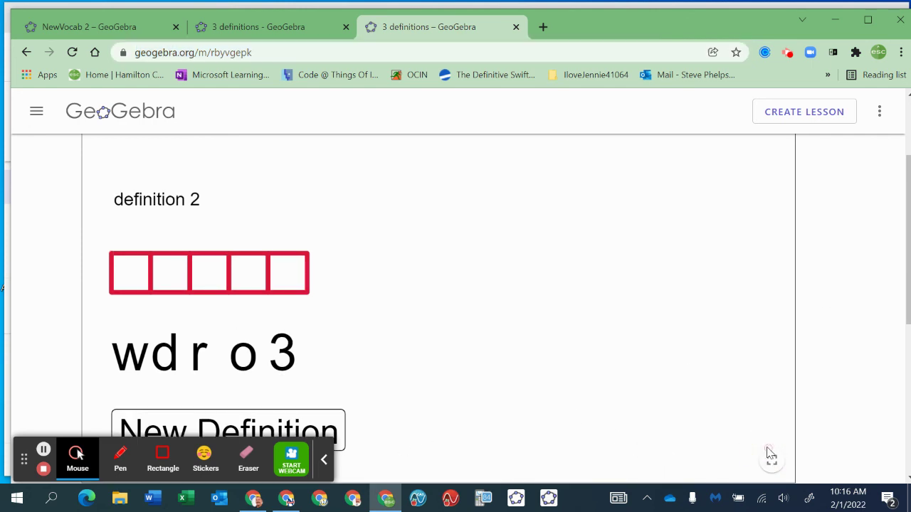
- Switch the applet to full screen and load a new definition
left_click(770, 458)
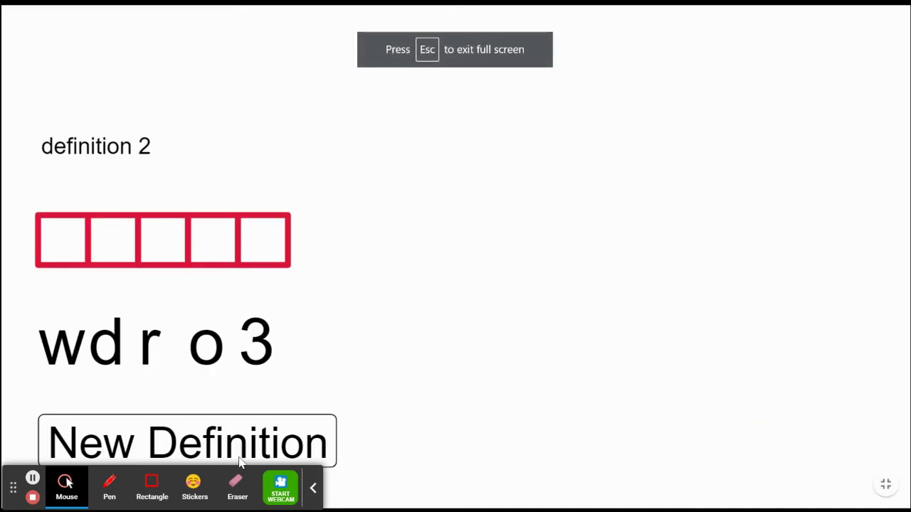
left_click(229, 443)
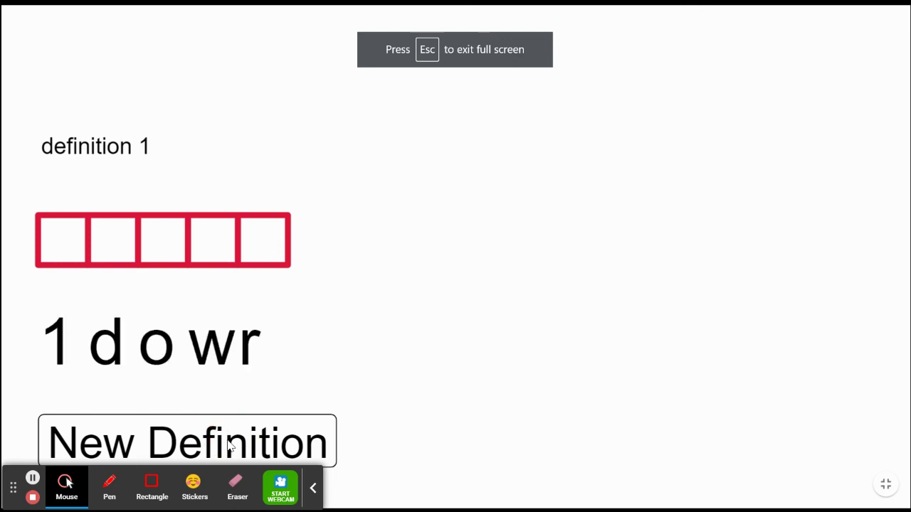
left_click(229, 442)
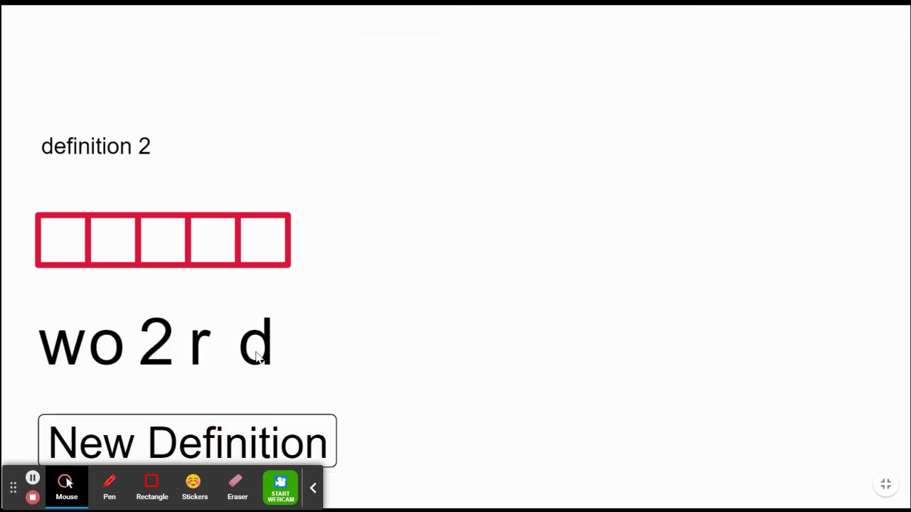
- Drag the letter tiles w, o, r and d into the red boxes to spell word2
mouse_move(256, 356)
left_mouse_down()
mouse_move(260, 234)
mouse_move(197, 239)
left_mouse_up()
left_click(244, 238)
left_click_drag(177, 321, 258, 249)
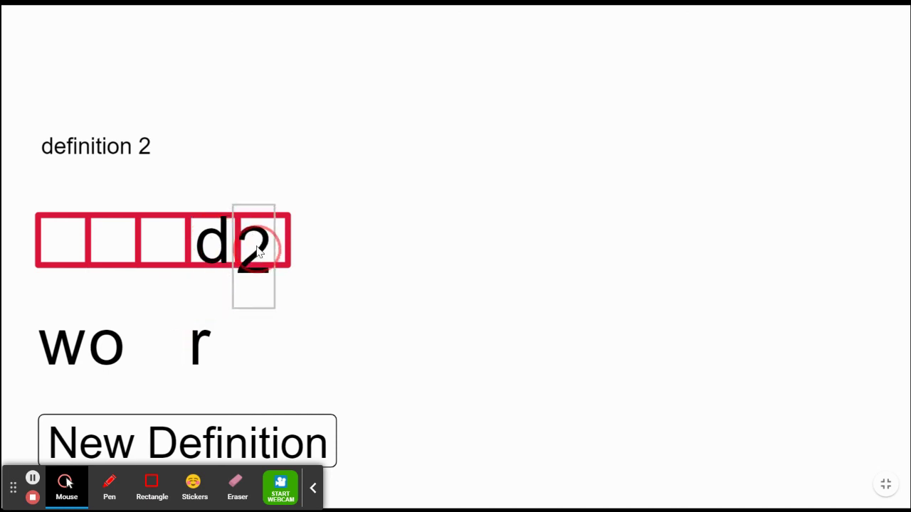
left_click_drag(198, 344, 155, 245)
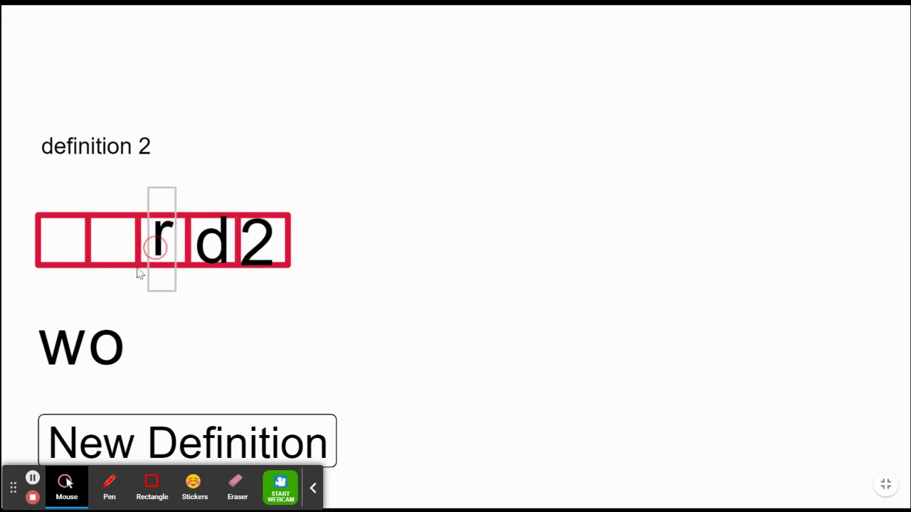
left_click_drag(109, 349, 107, 239)
left_click(62, 343)
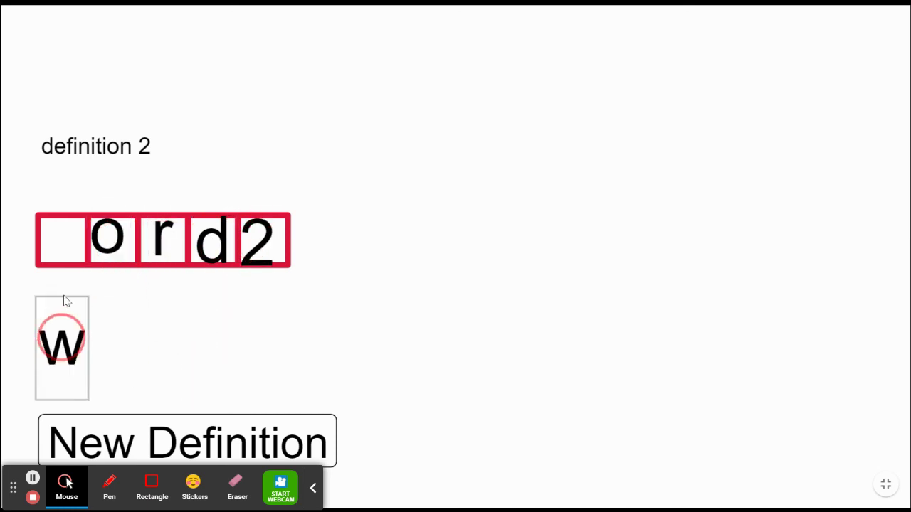
left_click_drag(65, 300, 56, 255)
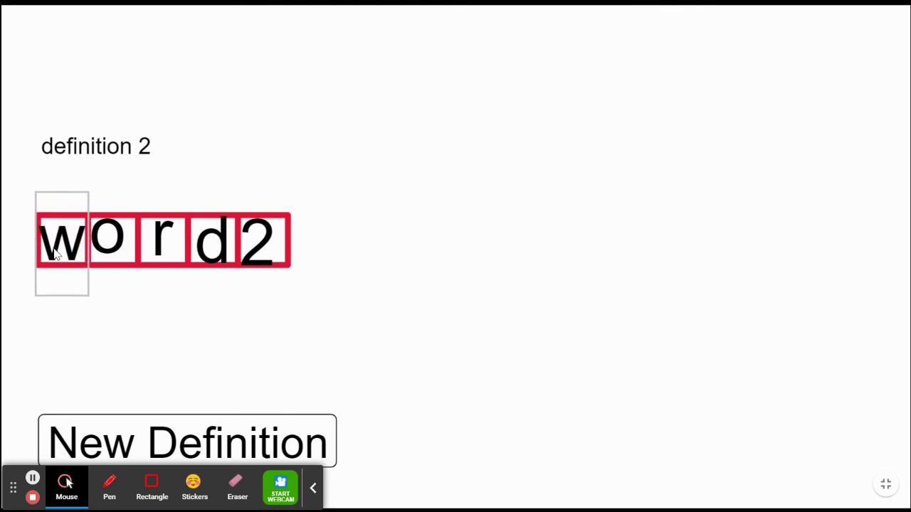